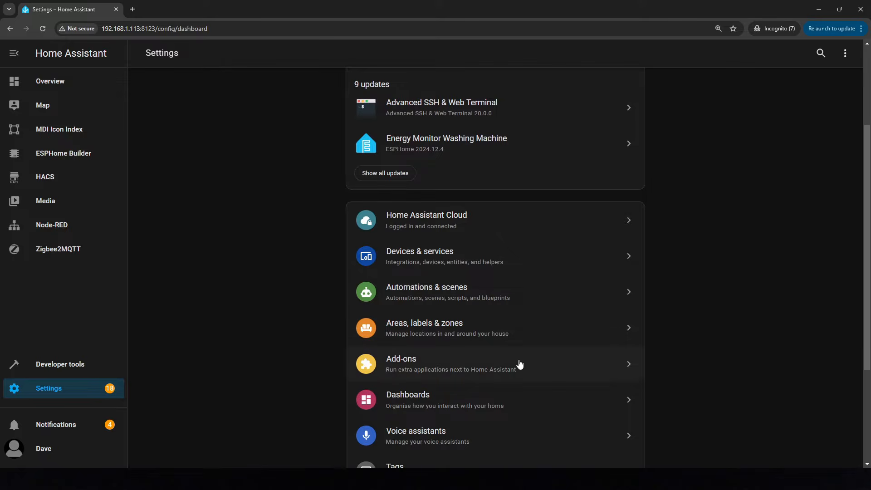
Search the add-on store for File editor and open the File editor add-on
click(562, 363)
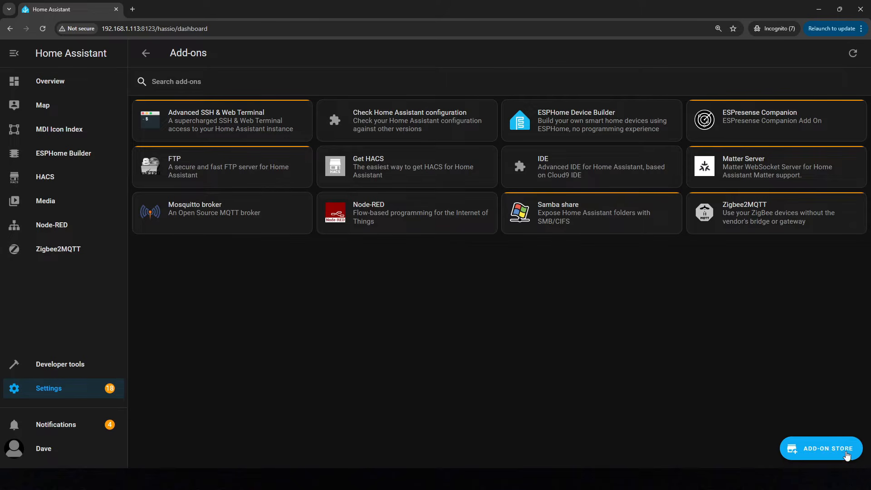
click(846, 455)
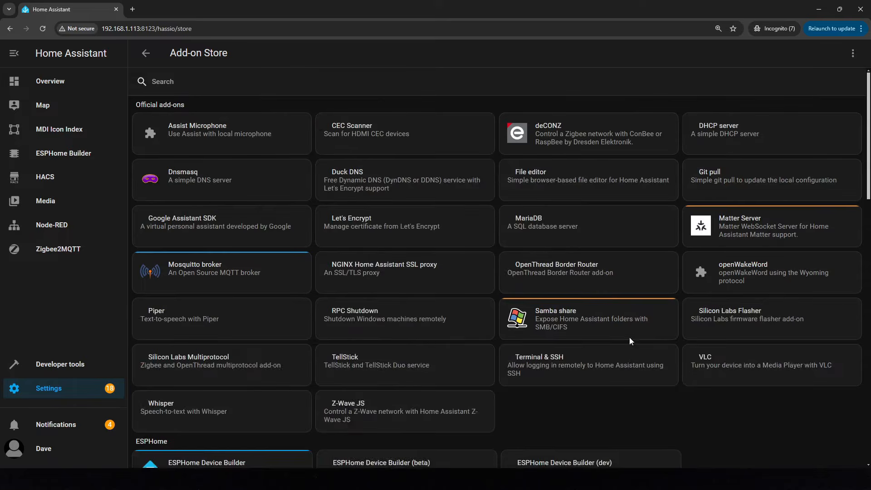
click(182, 78)
text(File Editor)
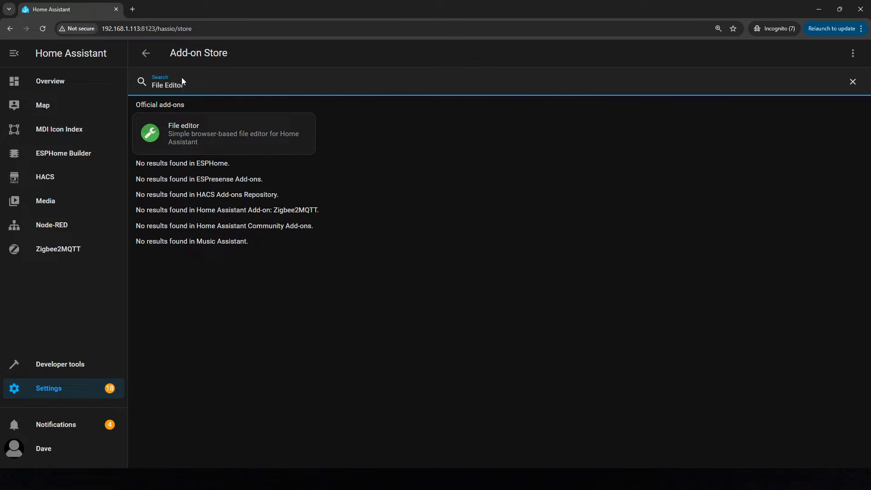
click(306, 127)
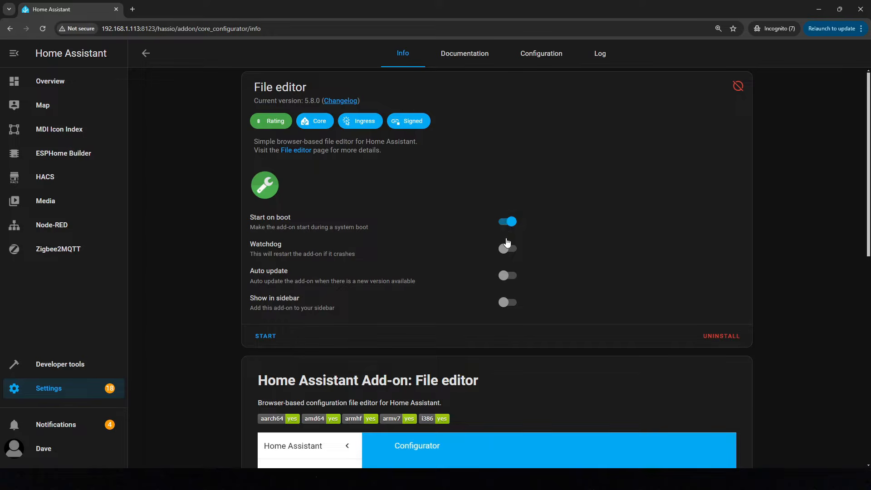
Enable Watchdog and Show in sidebar for the File editor add-on and start it
click(510, 253)
click(502, 305)
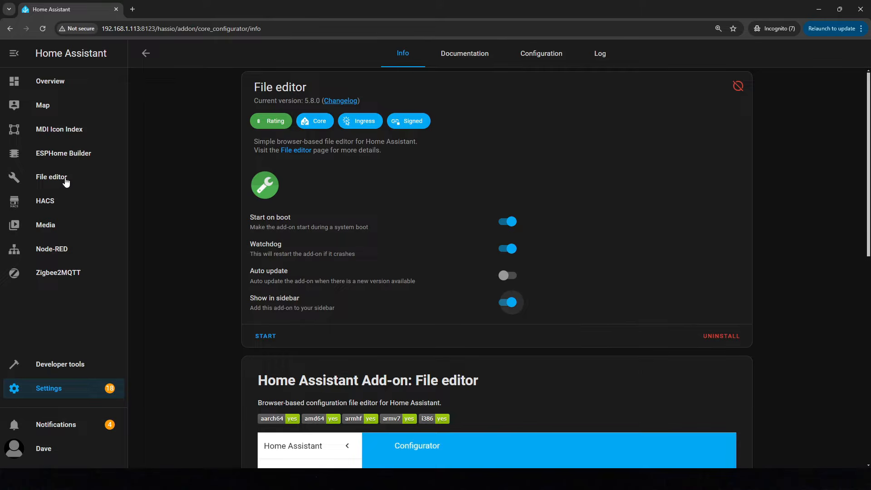
click(268, 338)
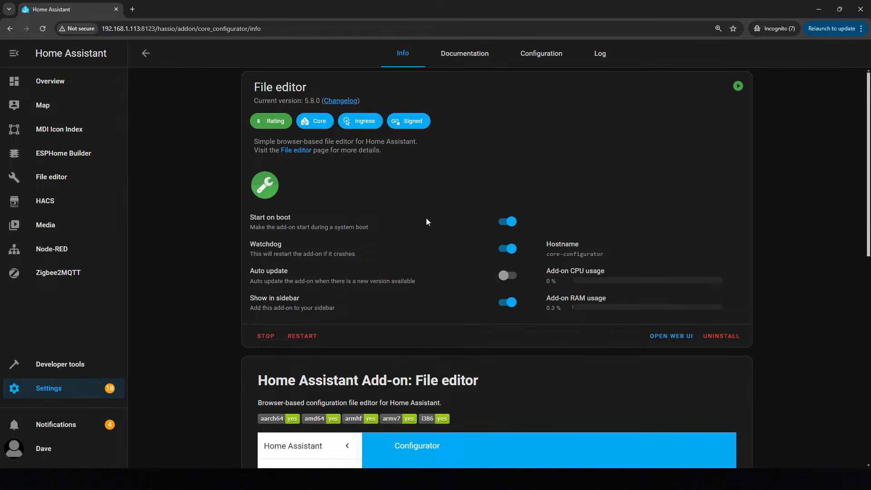
Open the Mosquitto broker add-on from the store by searching MQTT, enable its Watchdog, and start it
key(alt+Left)
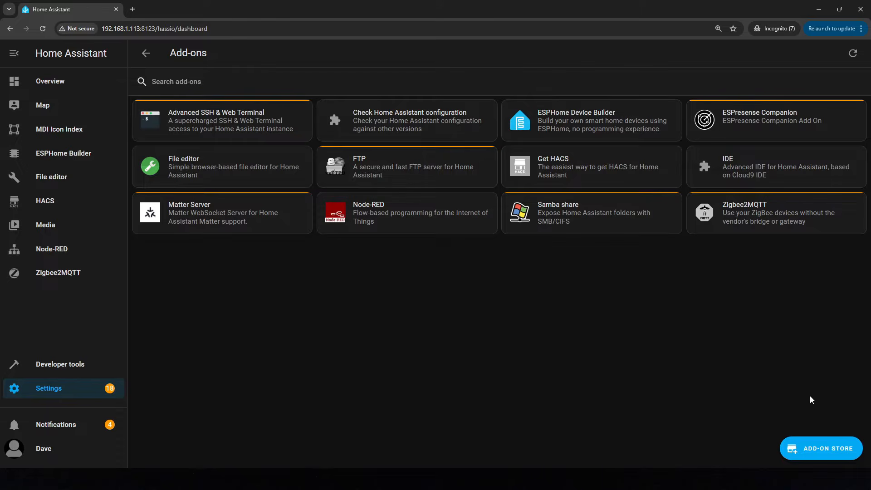
click(815, 450)
click(184, 84)
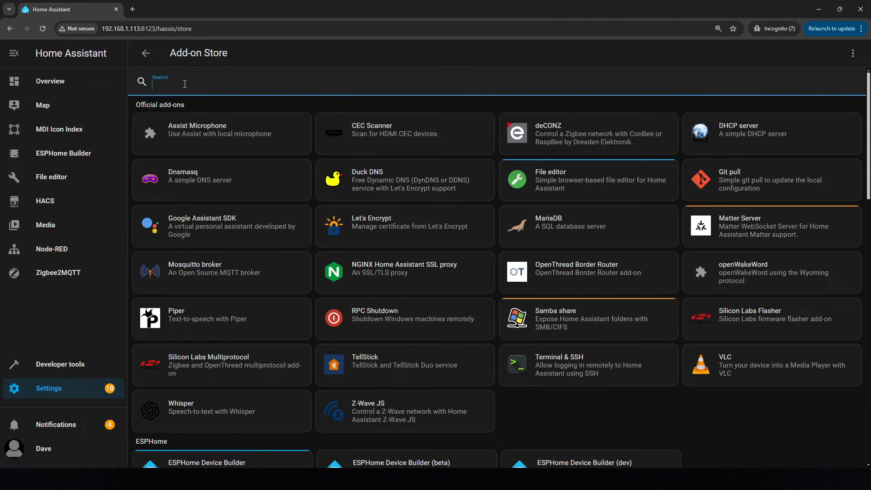
text(MQTT)
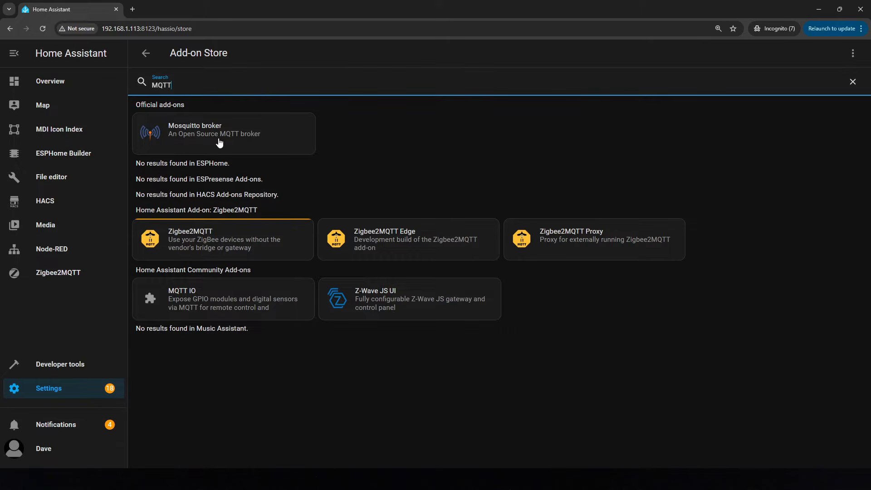
click(266, 136)
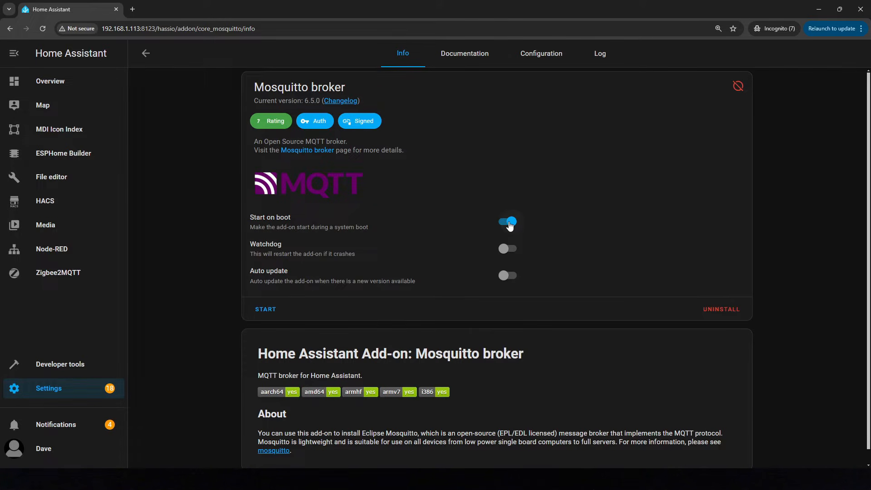
click(510, 252)
click(268, 311)
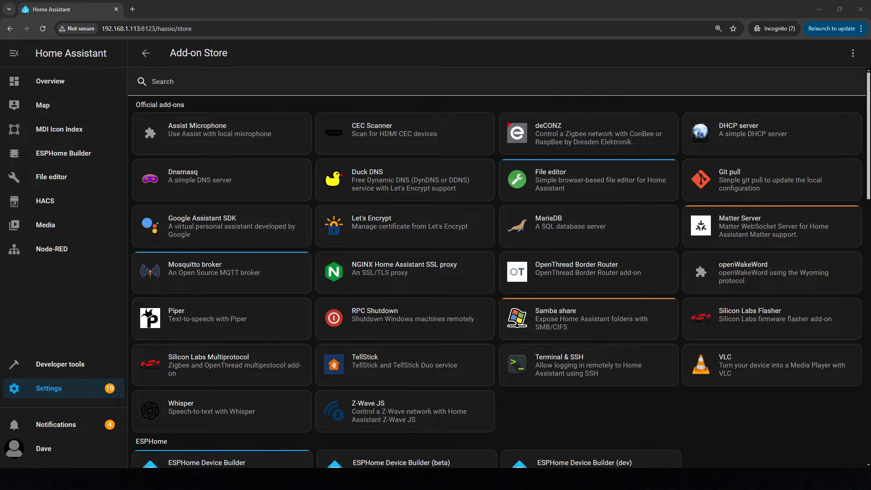
click(853, 54)
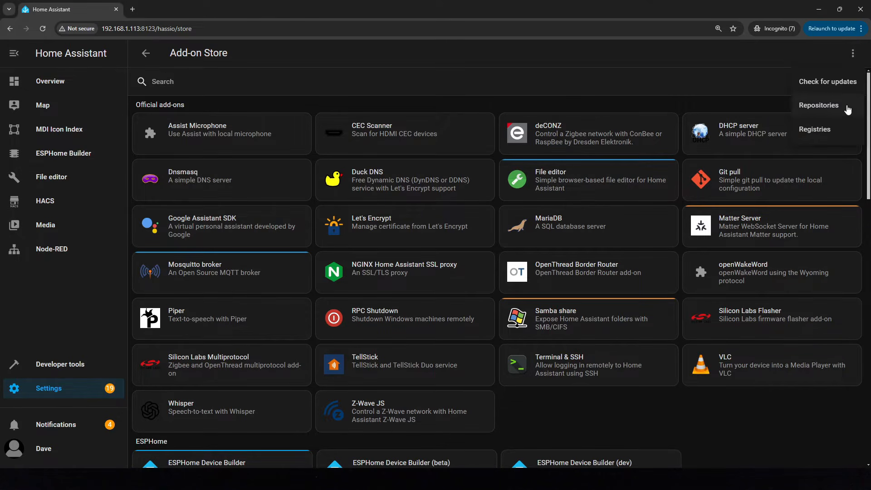
click(819, 105)
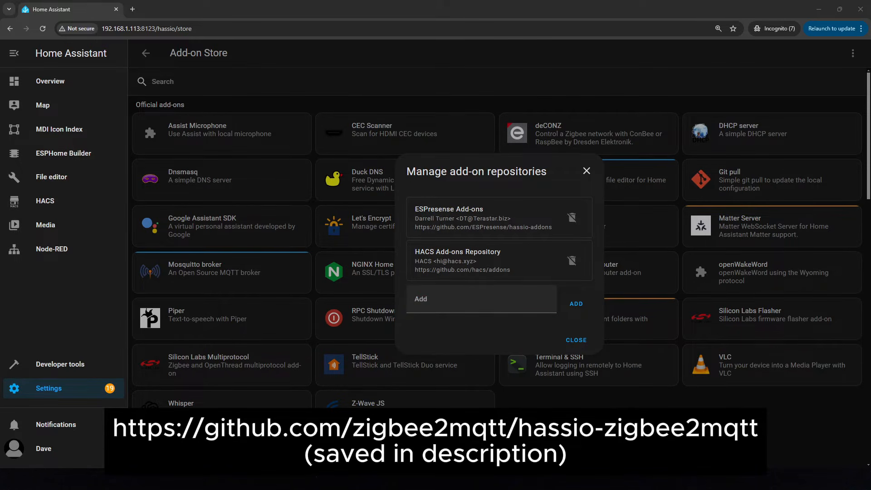
click(509, 300)
text(https://github.com/zigbee2mqtt/hassio-zigbee2mqtt)
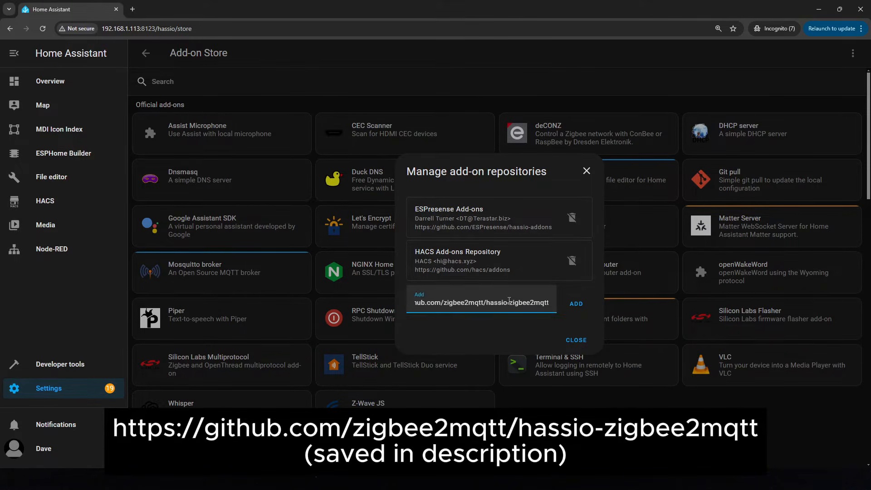
click(583, 303)
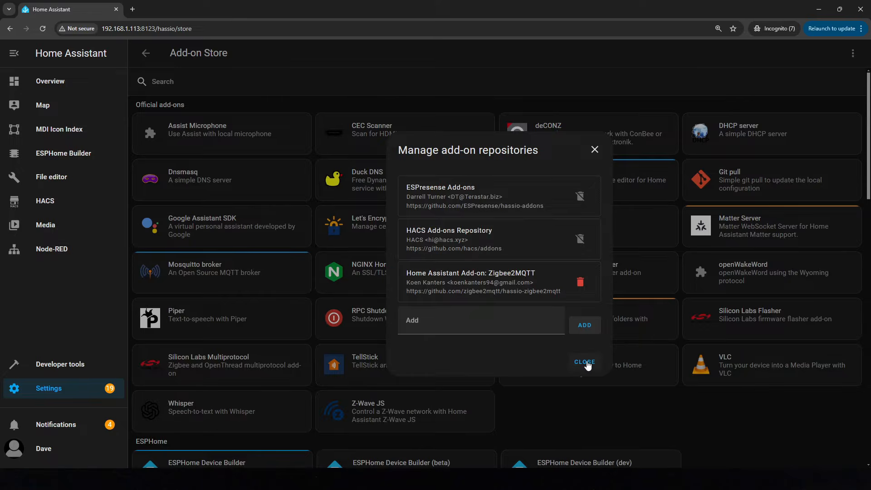
click(585, 362)
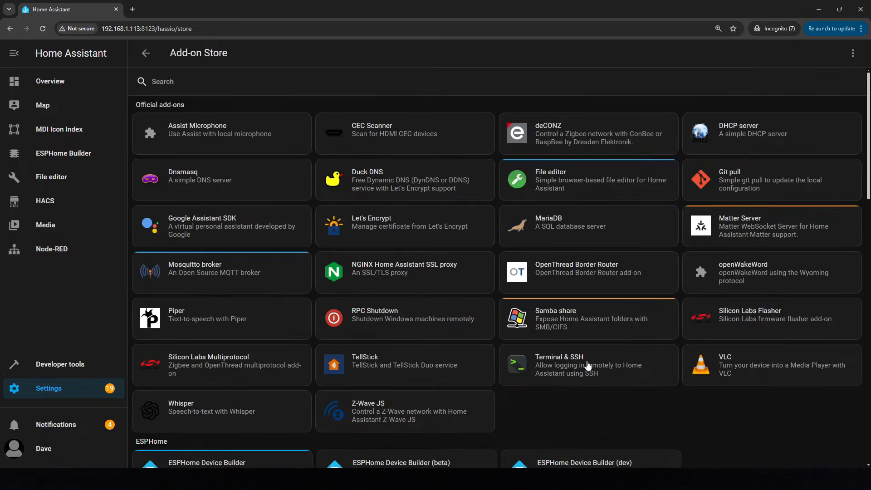
Search the add-on store for zigbee and open the Zigbee2MQTT add-on
click(253, 82)
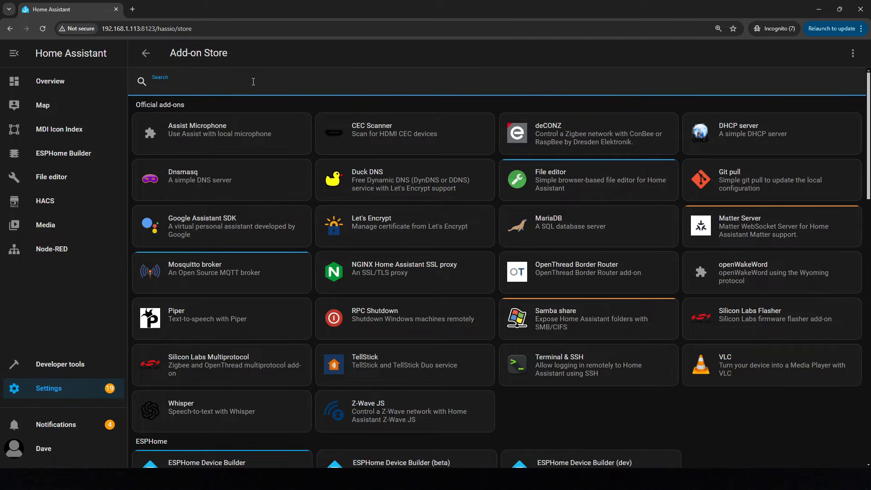
text(zigbee)
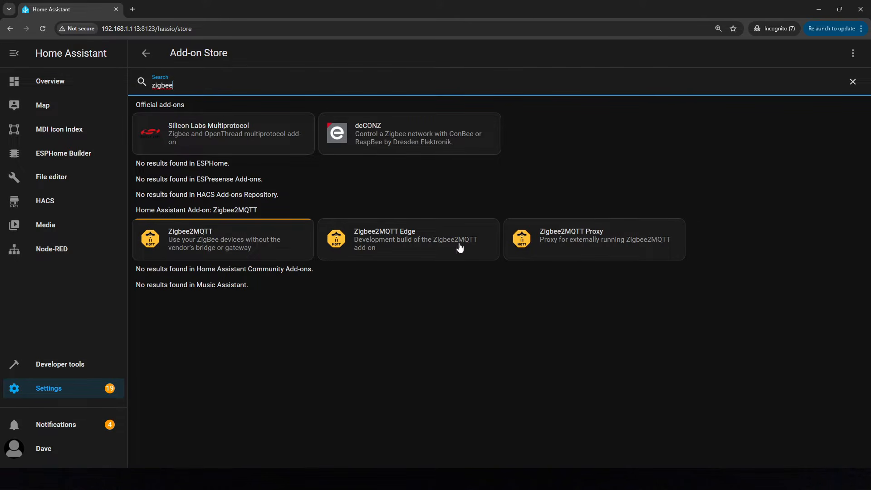
click(282, 239)
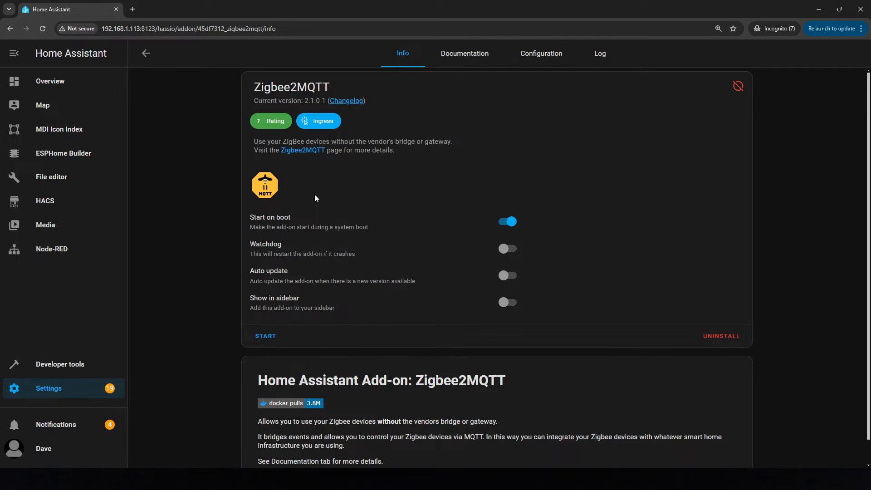
Enable Watchdog and Show in sidebar for the Zigbee2MQTT add-on and start it
click(506, 248)
click(505, 303)
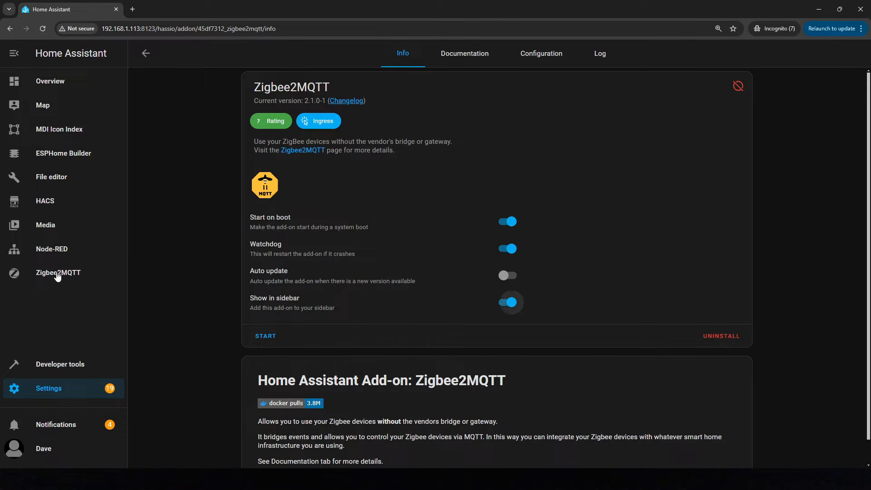
click(264, 340)
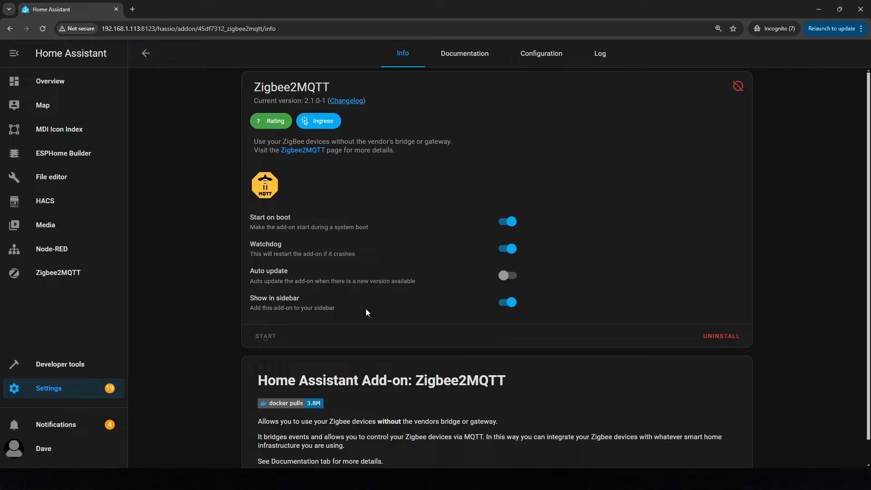
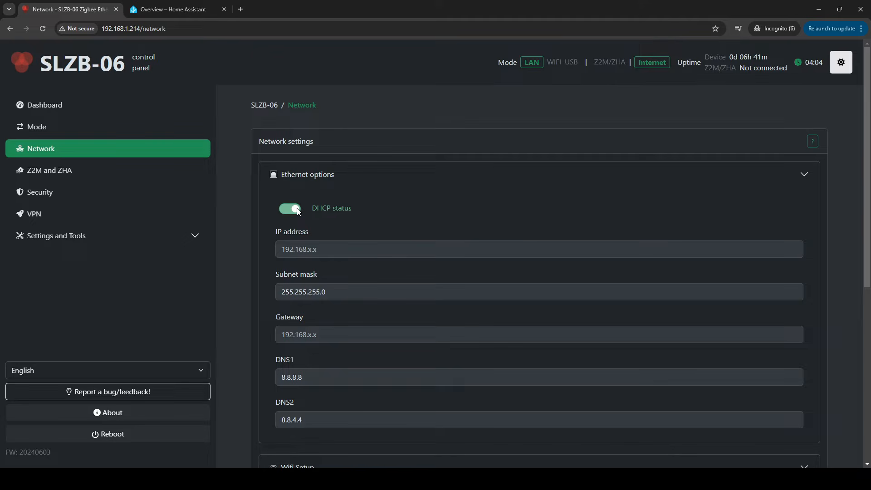
Copy the generated Zigbee2MQTT configuration from the SLZB-06 Z2M and ZHA page
click(71, 174)
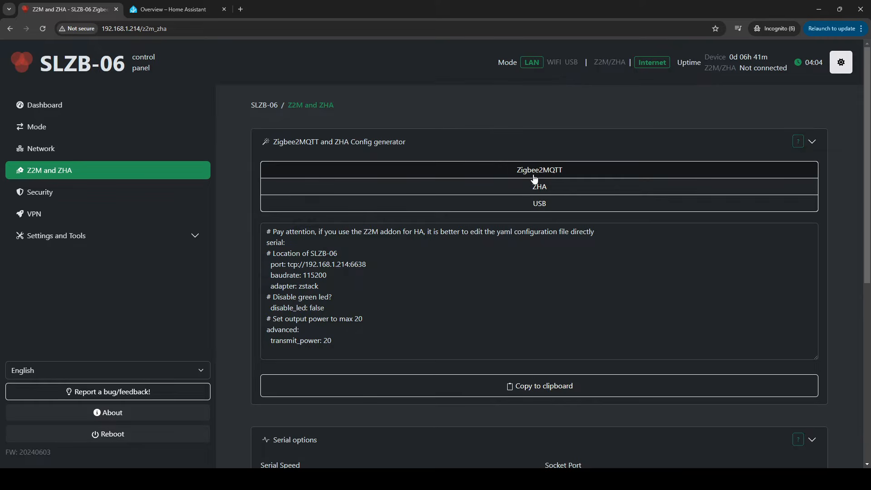
click(531, 391)
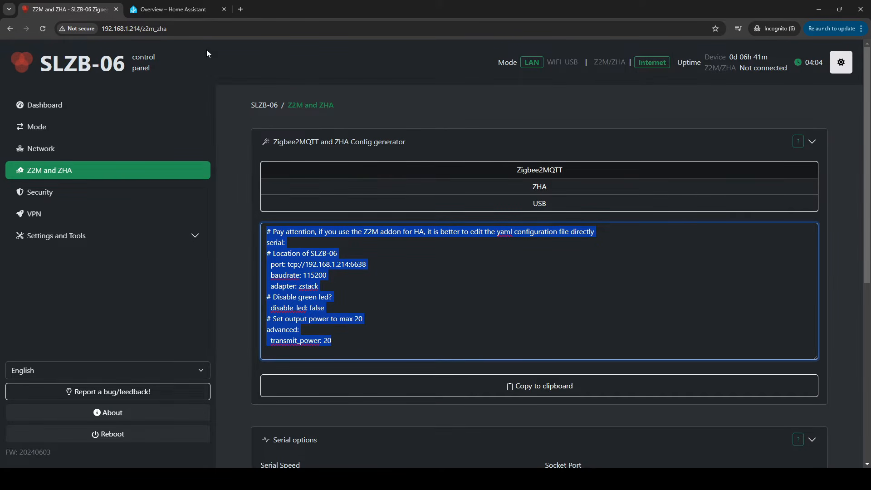
Browse the File editor's file list in Home Assistant for a zigbee2mqtt folder
click(171, 9)
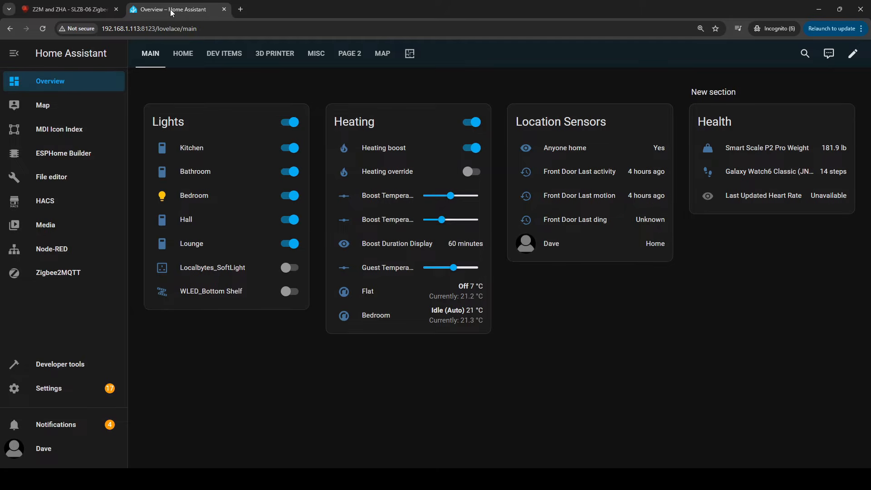
click(82, 181)
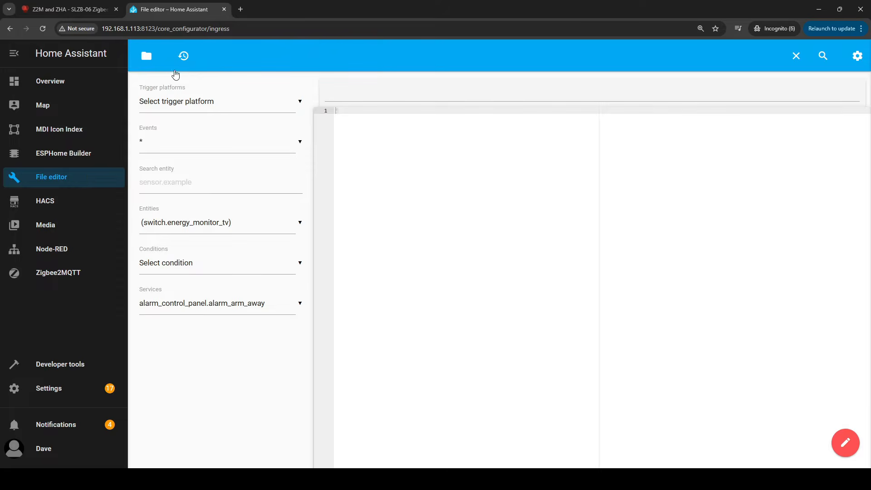
click(146, 56)
scroll(179, 240, down, 5)
scroll(181, 249, down, 10)
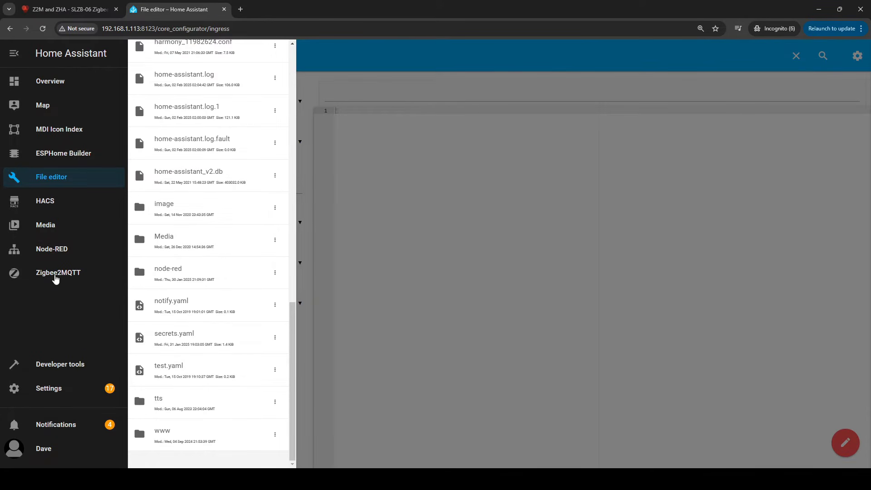
Open the Zigbee2MQTT add-on page from the Settings add-ons list
click(56, 390)
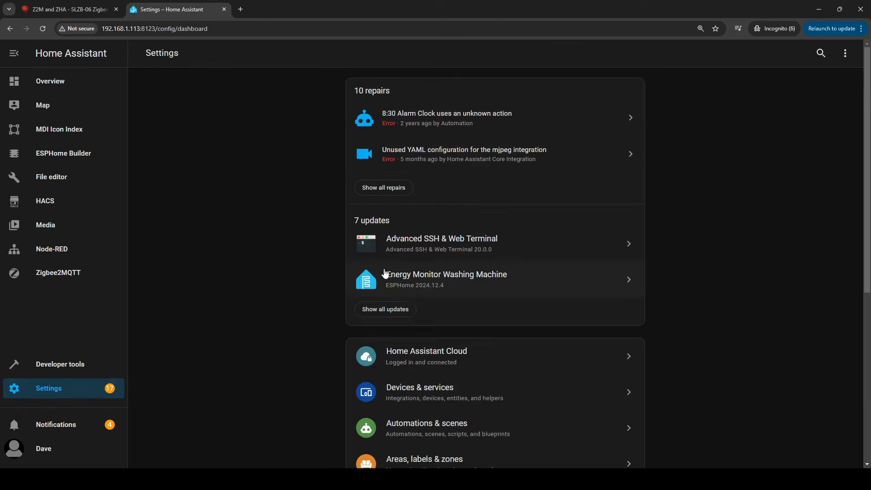
scroll(386, 274, down, 6)
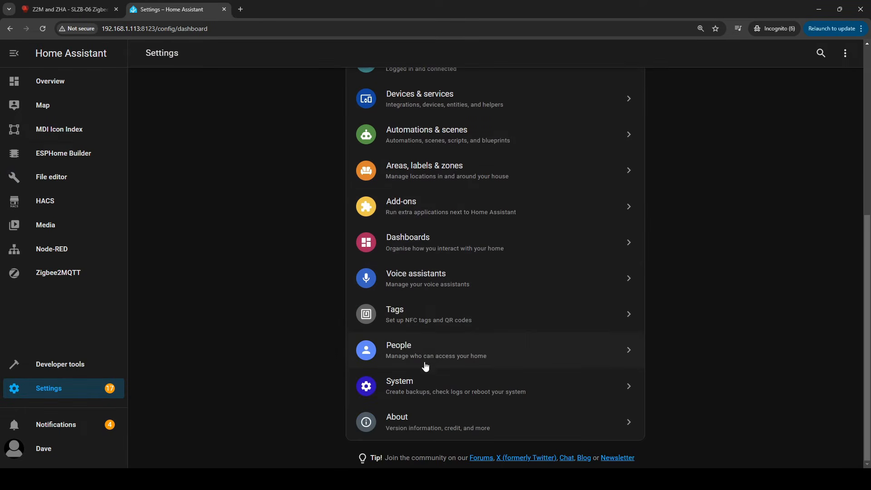
click(439, 209)
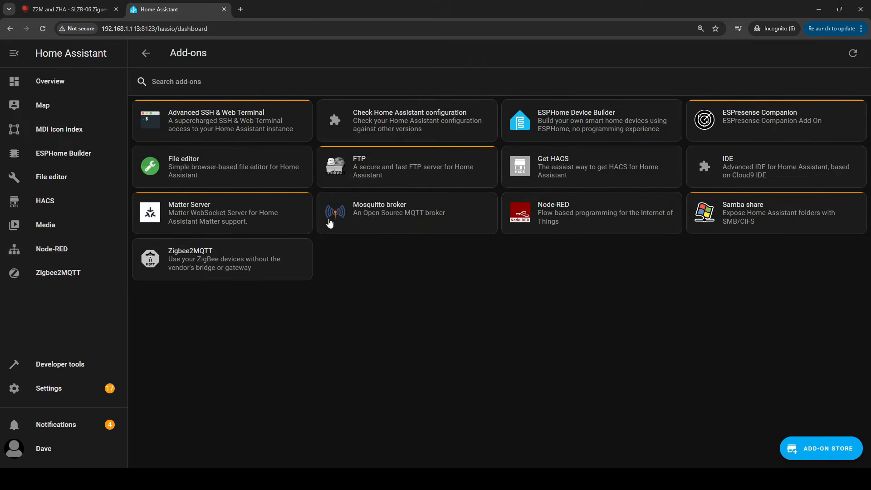
click(210, 265)
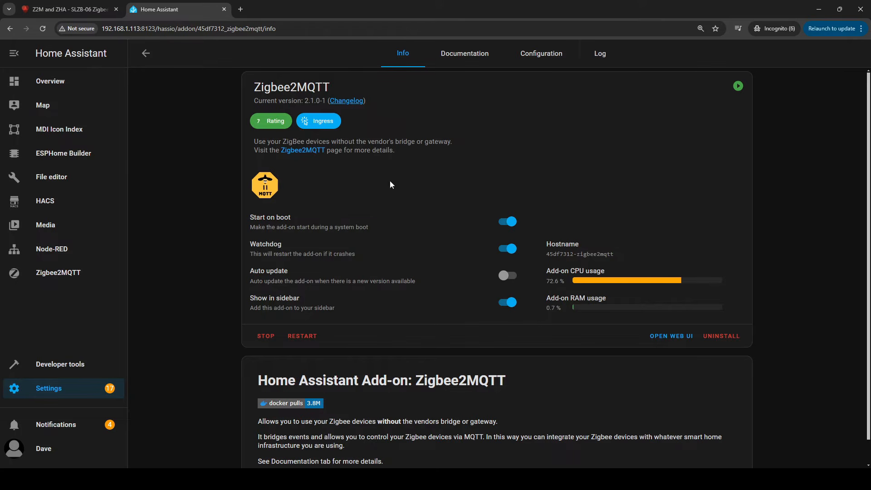
Open /homeassistant/zigbee2mqtt/configuration.yaml in the File editor
click(58, 183)
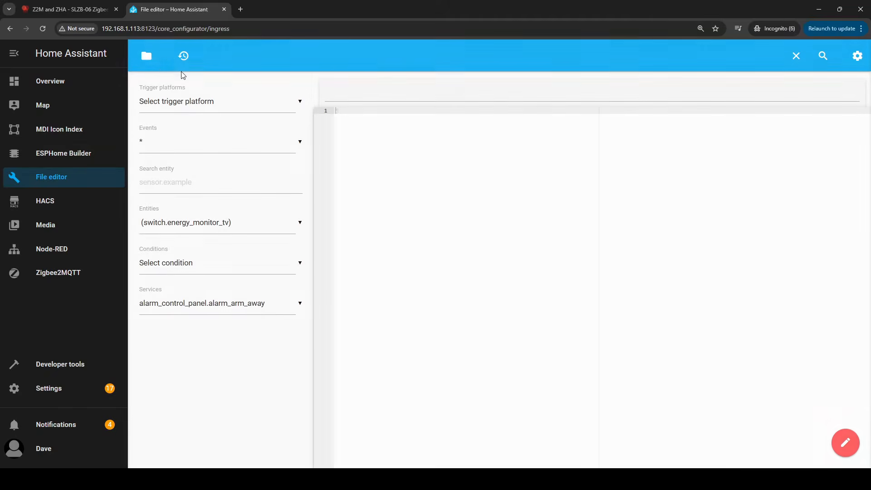
click(145, 56)
scroll(195, 311, down, 5)
scroll(195, 309, down, 10)
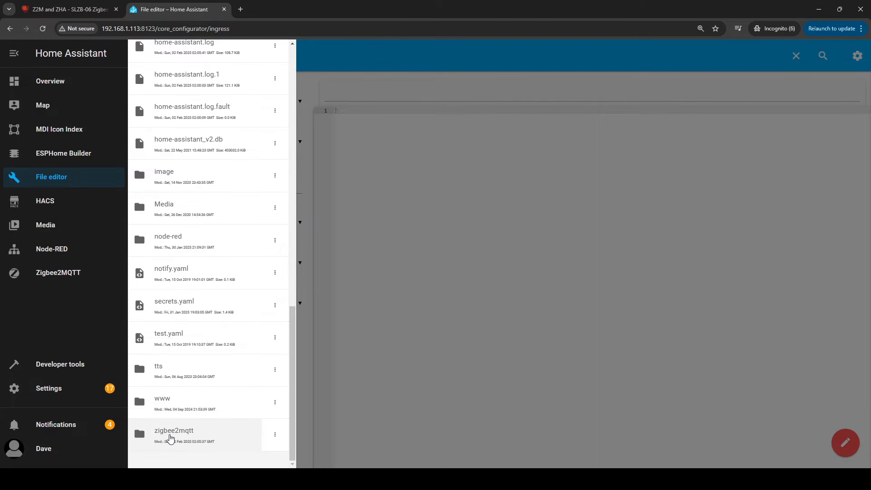
click(171, 437)
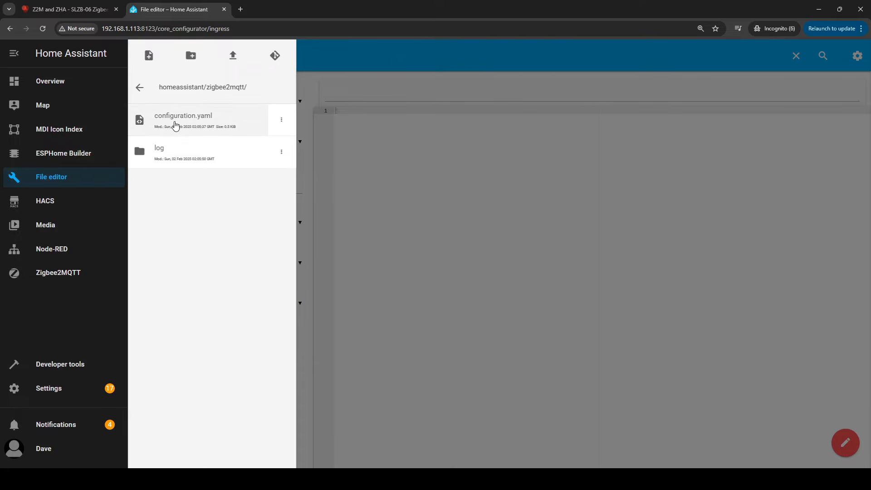
click(200, 121)
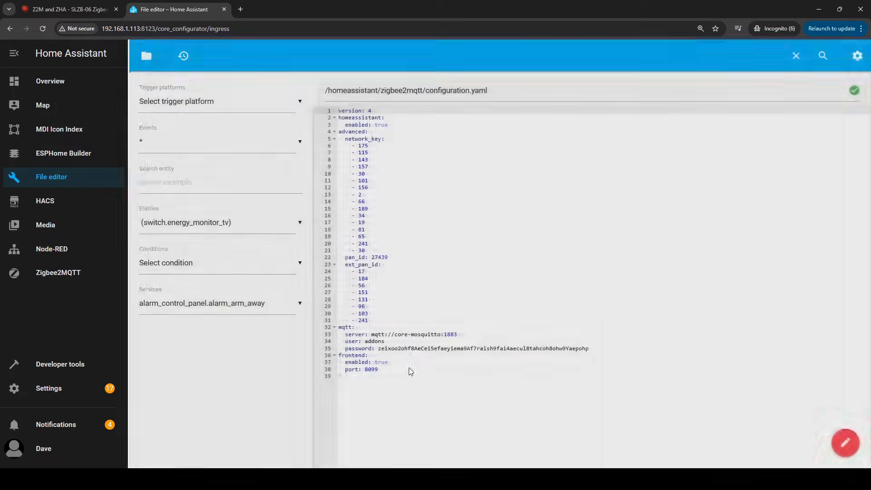
Paste the copied SLZB-06 configuration on a new line at the end of configuration.yaml
click(409, 376)
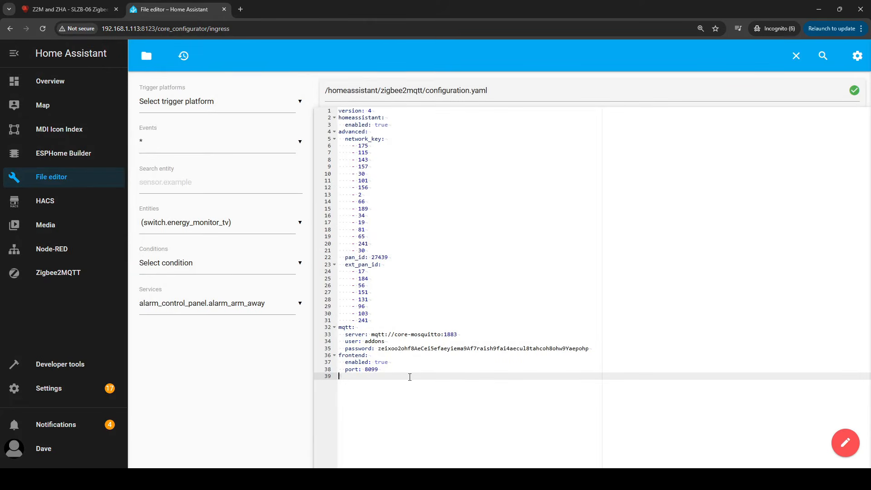
key(Return)
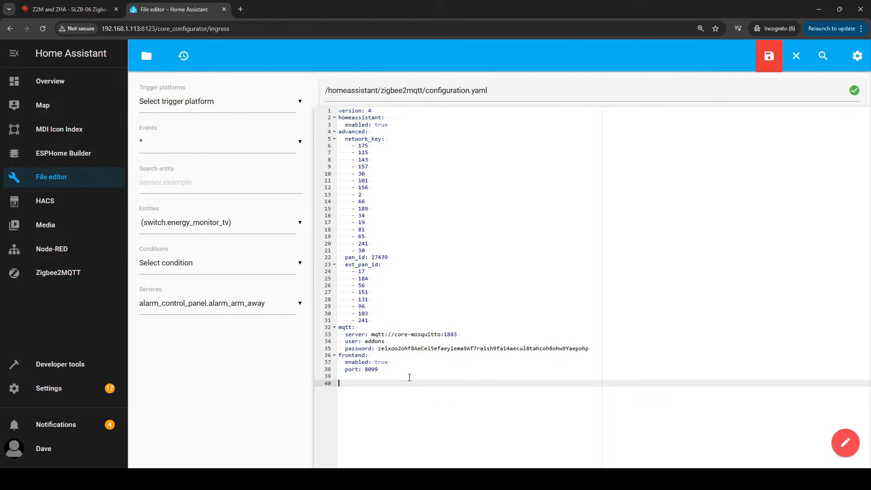
key(ctrl+v)
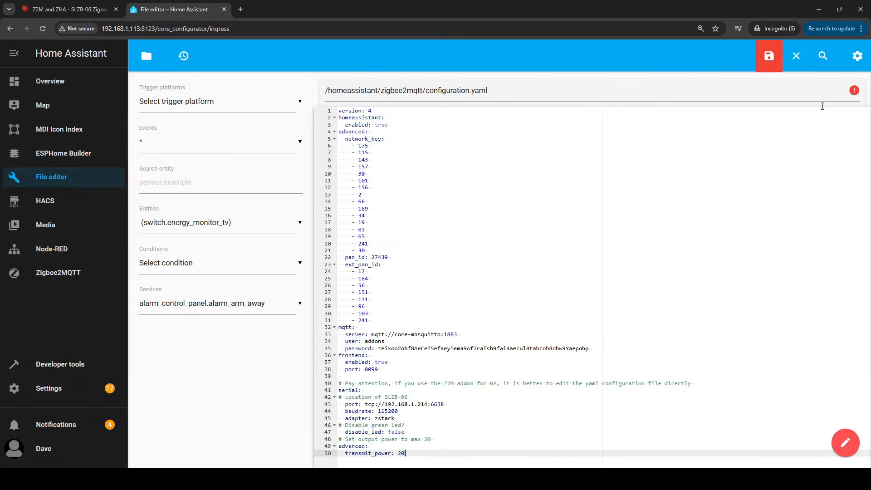
Inspect the YAML error details and close them
click(854, 90)
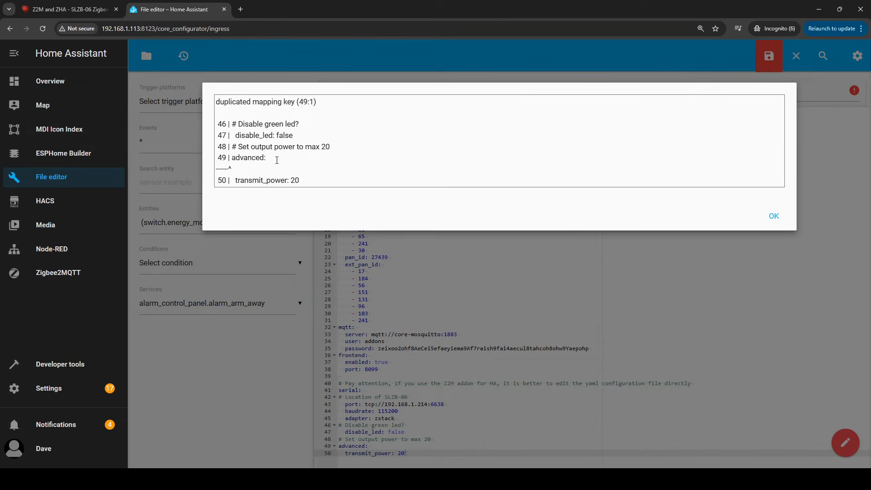
drag(277, 160, 215, 158)
click(773, 216)
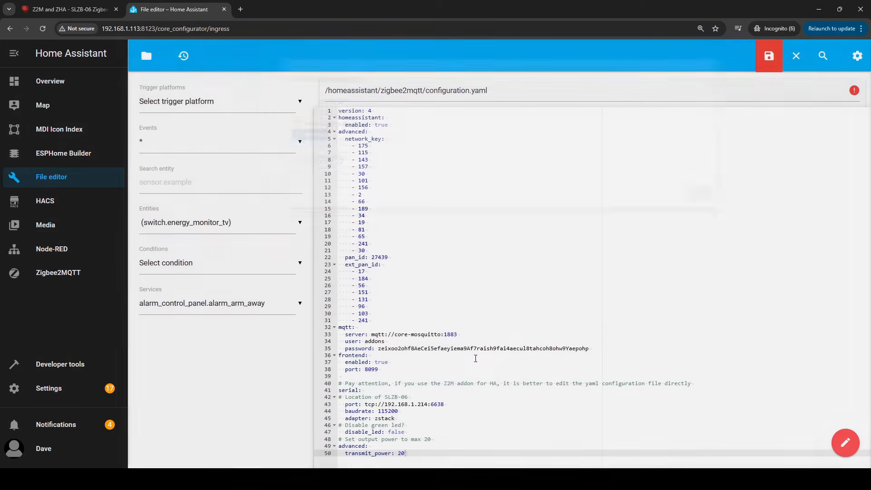
Remove the duplicated advanced: and transmit_power: 20 lines from the end of the file
drag(381, 131, 339, 132)
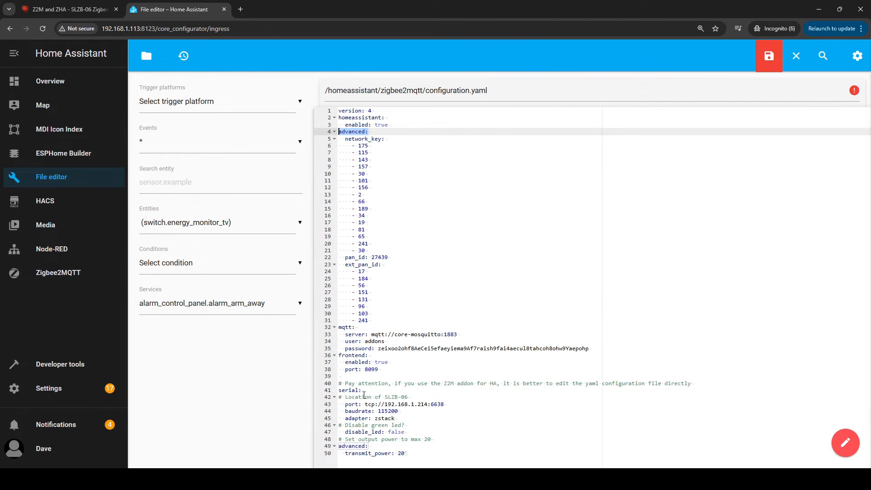
drag(383, 446, 339, 448)
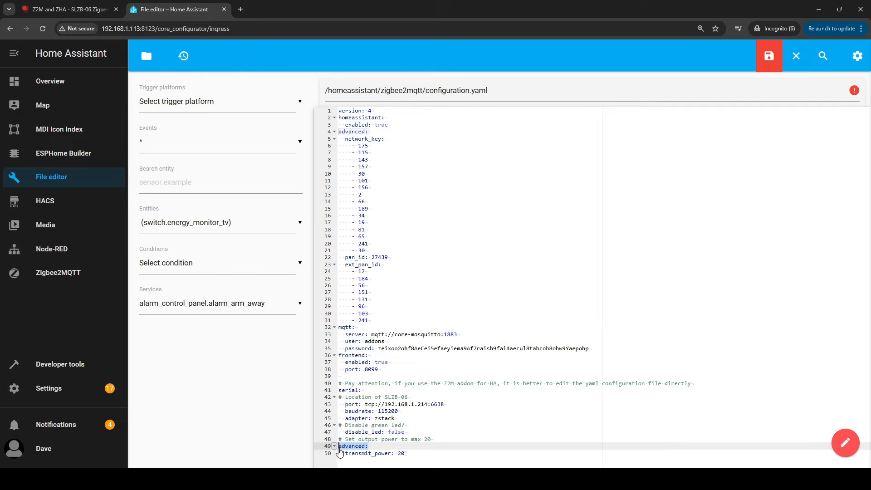
drag(420, 453, 330, 449)
key(ctrl+c)
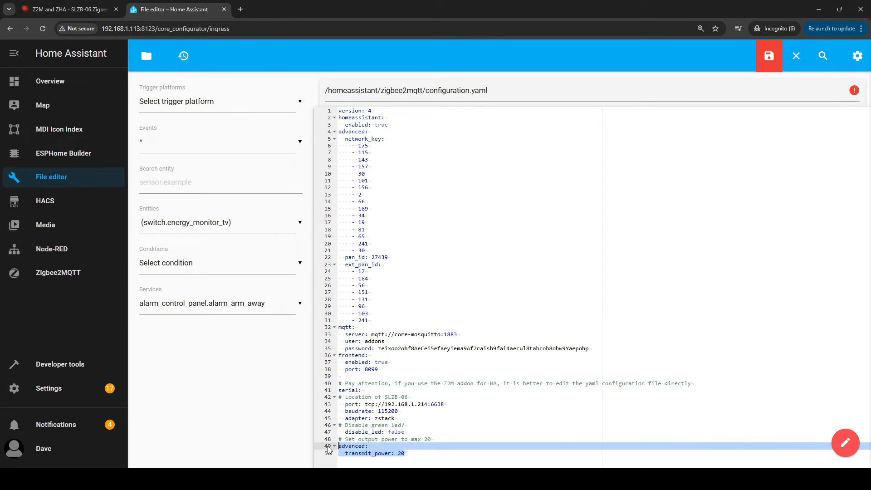
key(Delete)
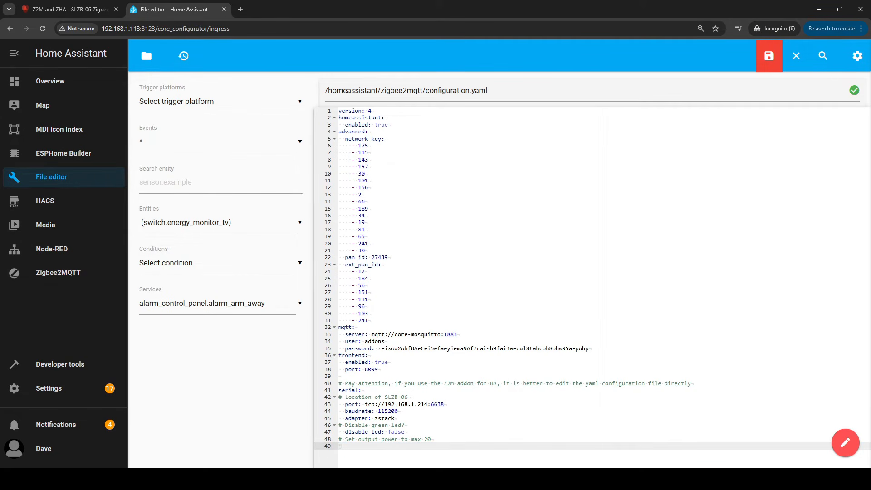
Paste the advanced block with transmit_power: 20 under the existing advanced: section
click(383, 133)
key(Return)
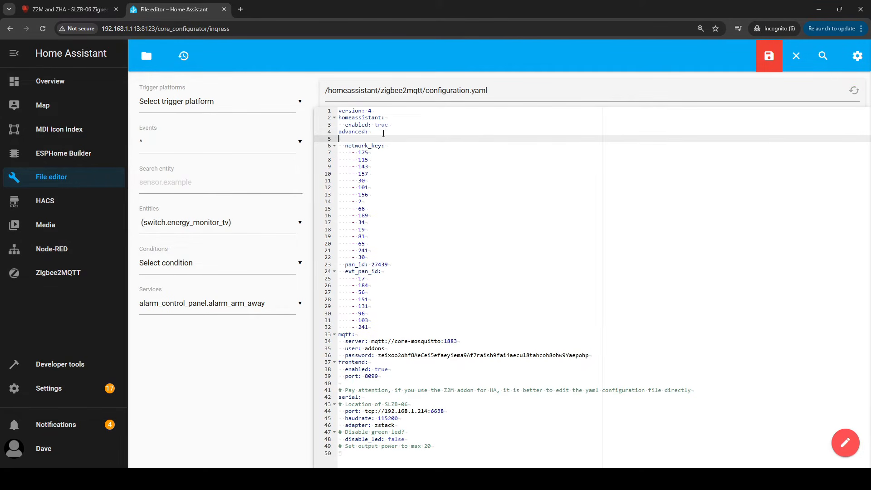
key(ctrl+v)
Delete the duplicate advanced: line and save configuration.yaml
drag(381, 133, 339, 132)
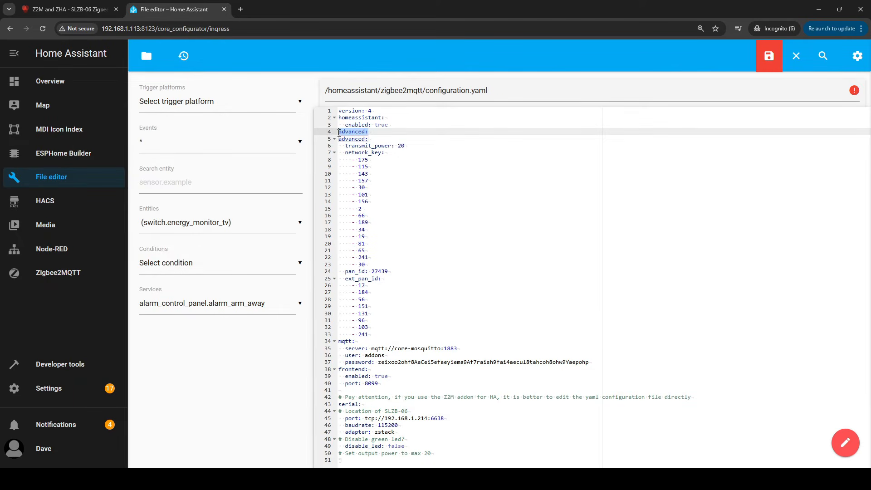
key(Delete)
key(Delete)
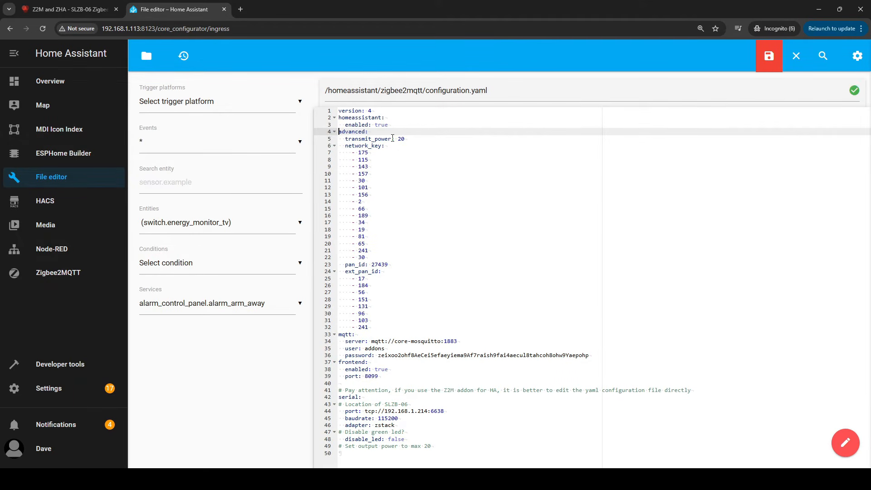
click(776, 61)
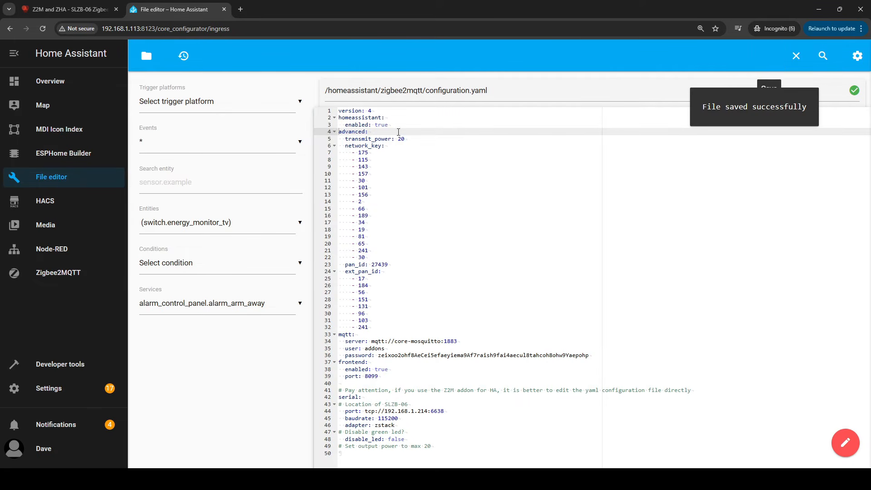
Return to the Zigbee2MQTT add-on and open its web UI, retrying until it loads
click(57, 391)
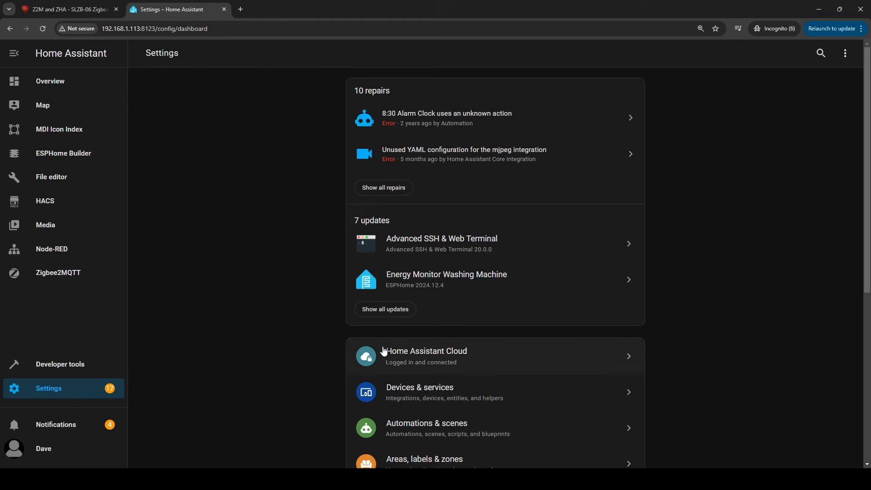
scroll(408, 345, down, 2)
click(417, 409)
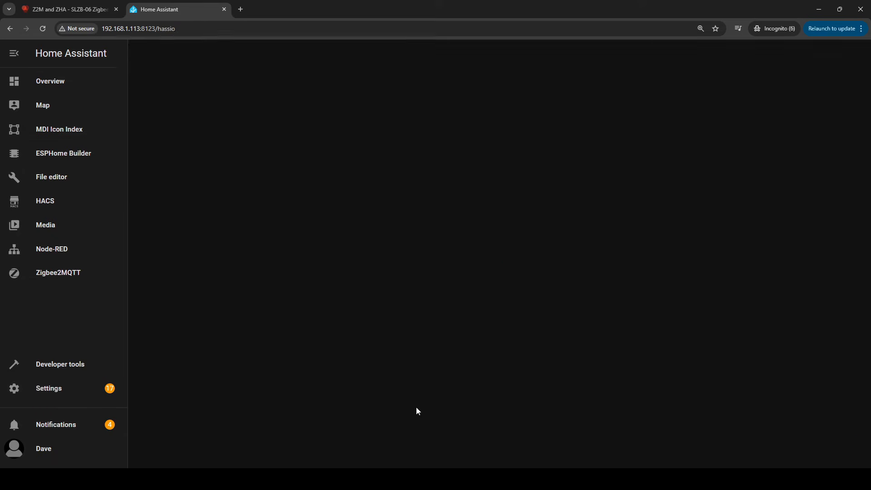
click(222, 265)
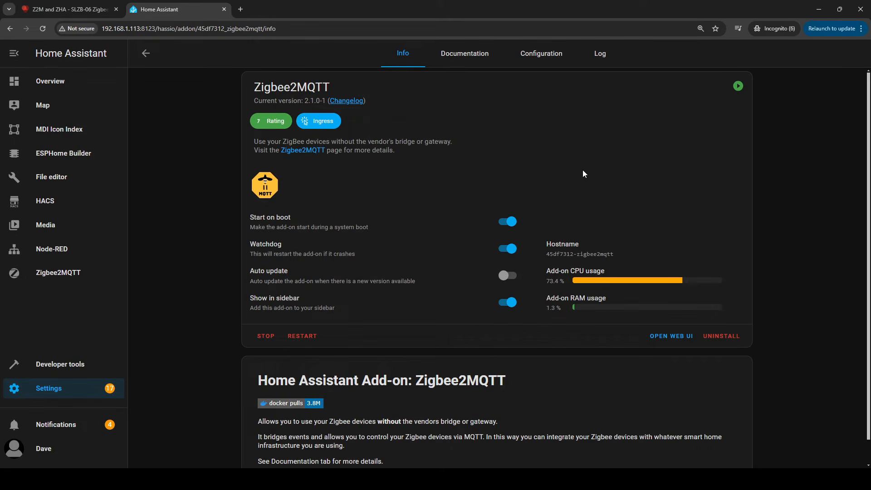
click(671, 336)
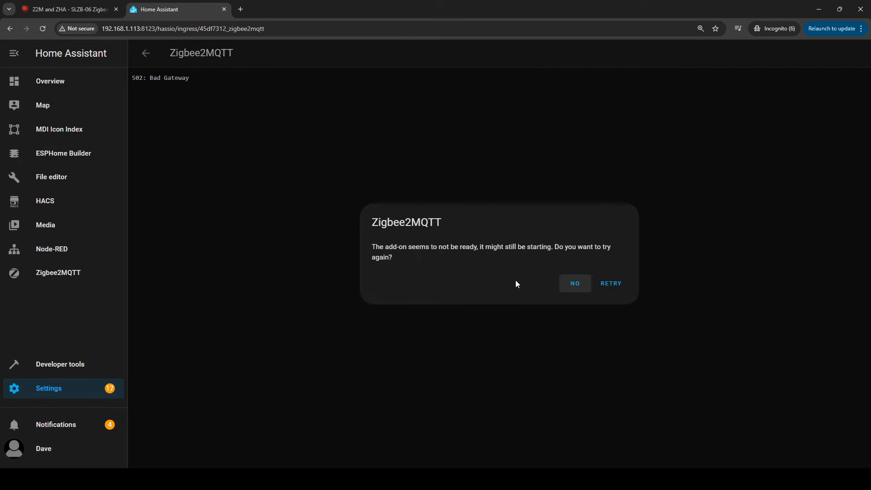
click(611, 283)
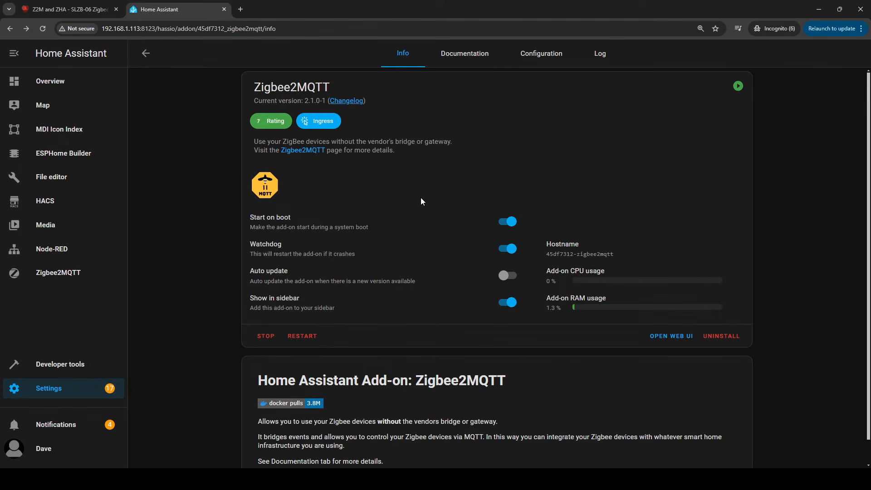
click(677, 337)
click(613, 286)
click(666, 338)
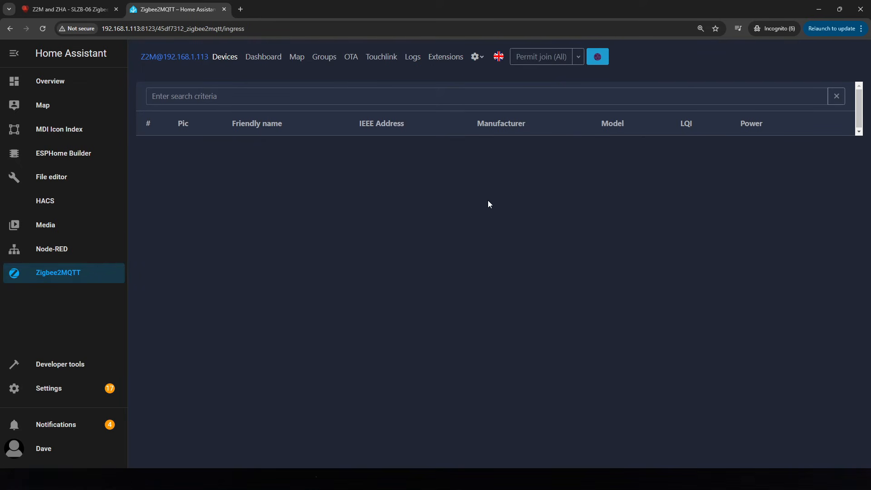
Permit joining of all devices and open the newly paired Aqara sensor's details
click(538, 63)
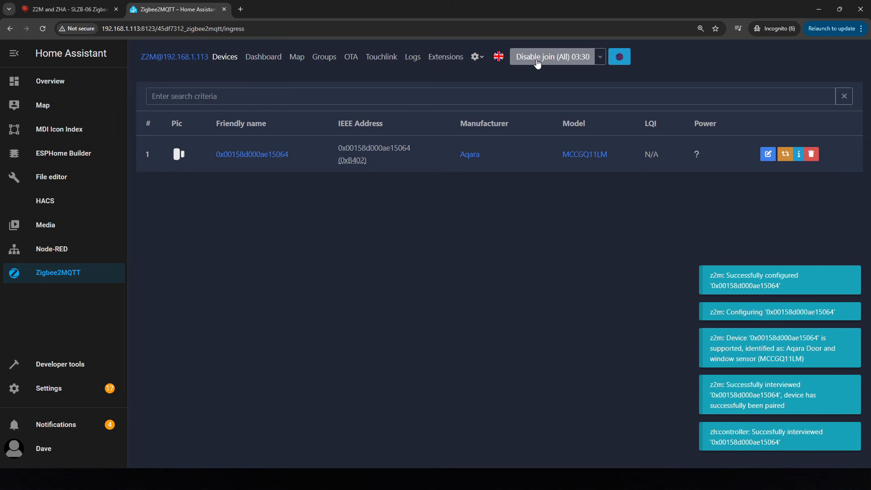
click(241, 155)
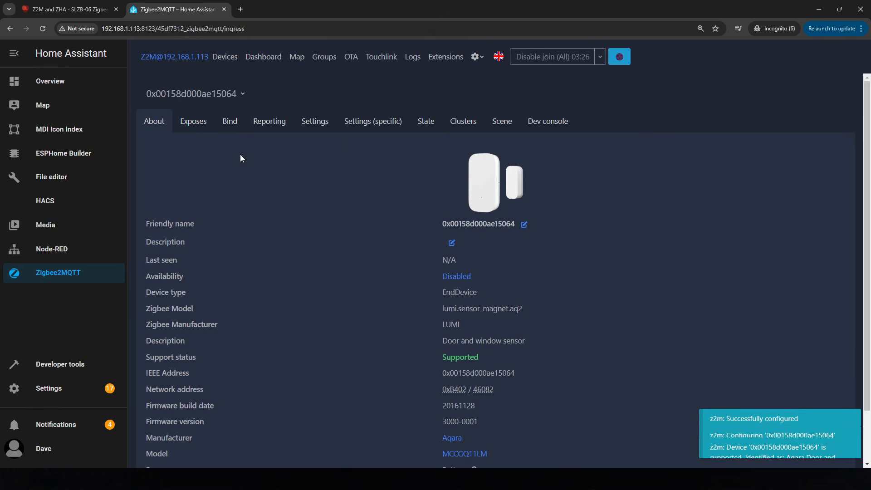
scroll(316, 257, down, 2)
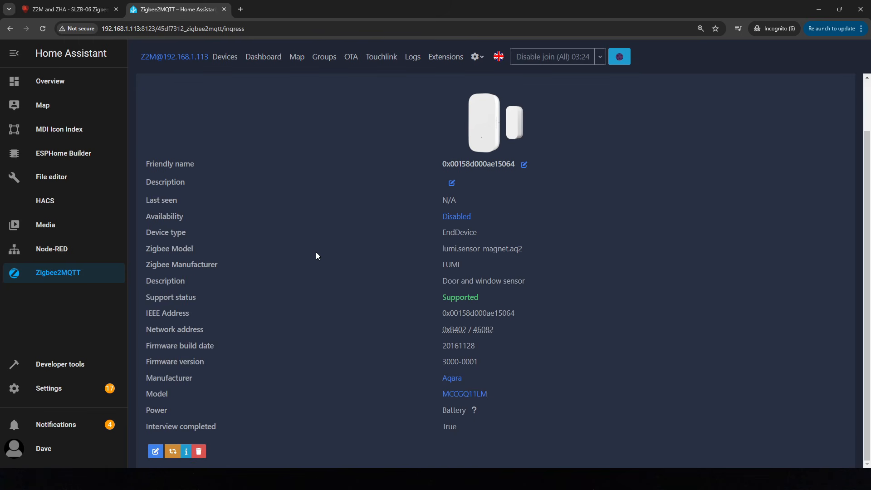
Rename the device to Test_Door_Sensor with Update Home Assistant entity ID enabled
click(155, 452)
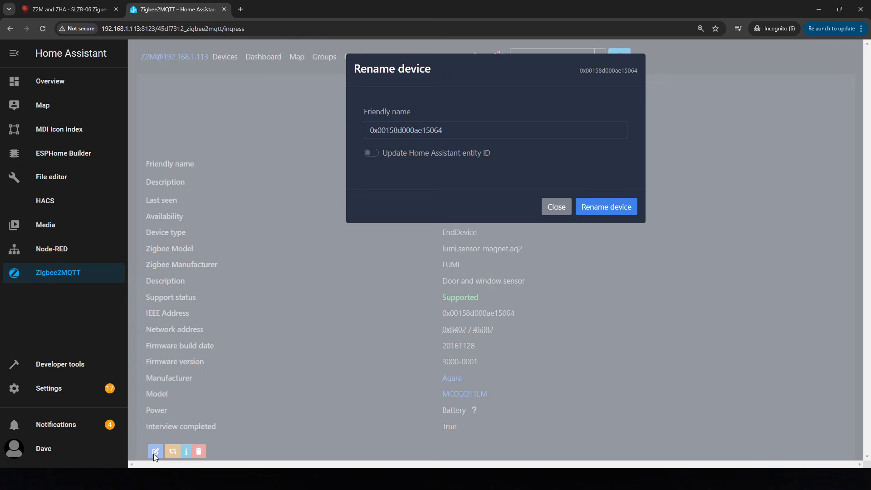
double_click(482, 136)
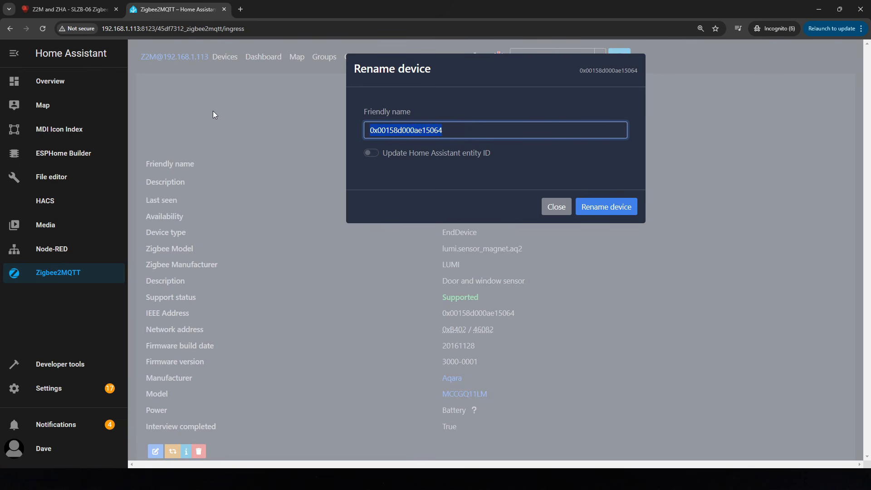
text(Test_Do)
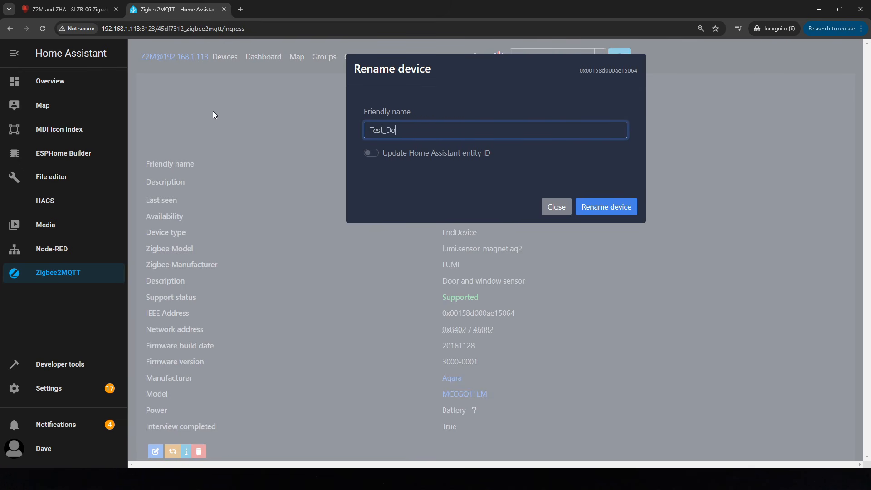
text(or_Sensor)
click(373, 154)
click(611, 206)
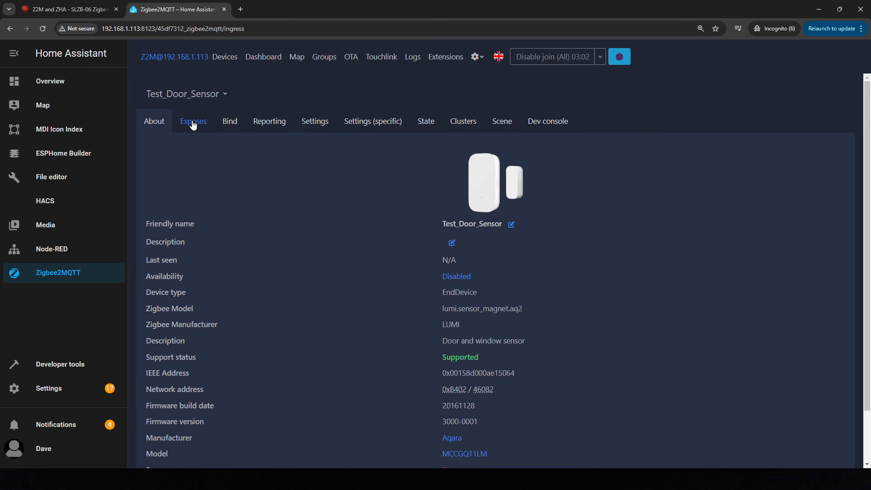
View the device's exposed attributes
click(193, 125)
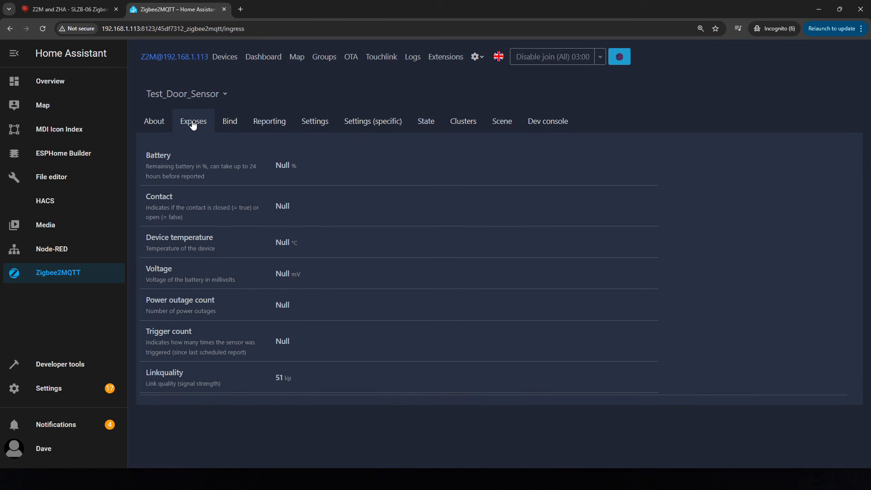